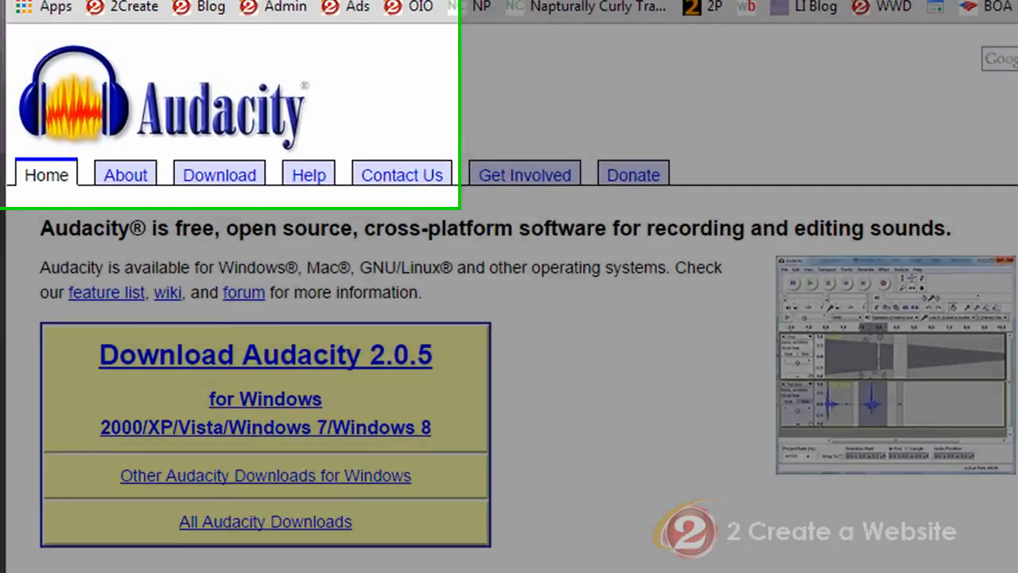
Step: Set the recording device to the Yeti Stereo Microphone with 2 (Stereo) channels in the device preferences
{"action": "left_click", "coordinate": [413, 57]}
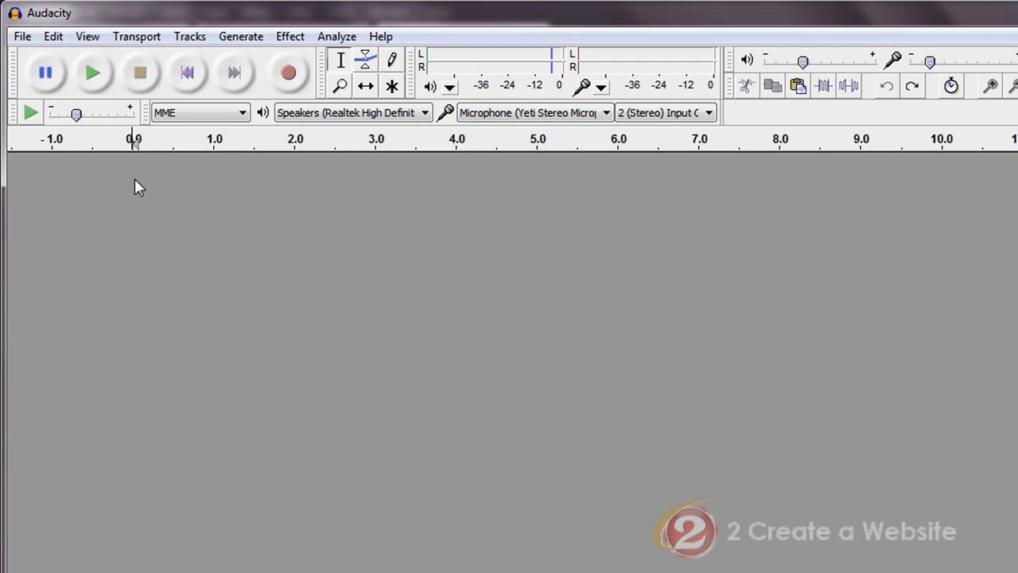
{"action": "left_click", "coordinate": [53, 46]}
{"action": "left_click", "coordinate": [77, 419]}
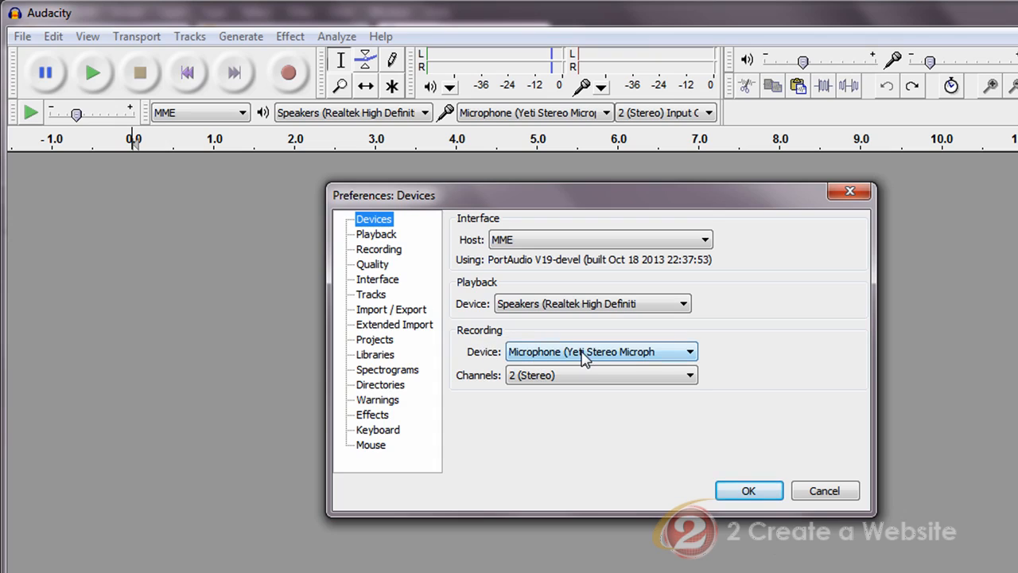
{"action": "left_click", "coordinate": [624, 352]}
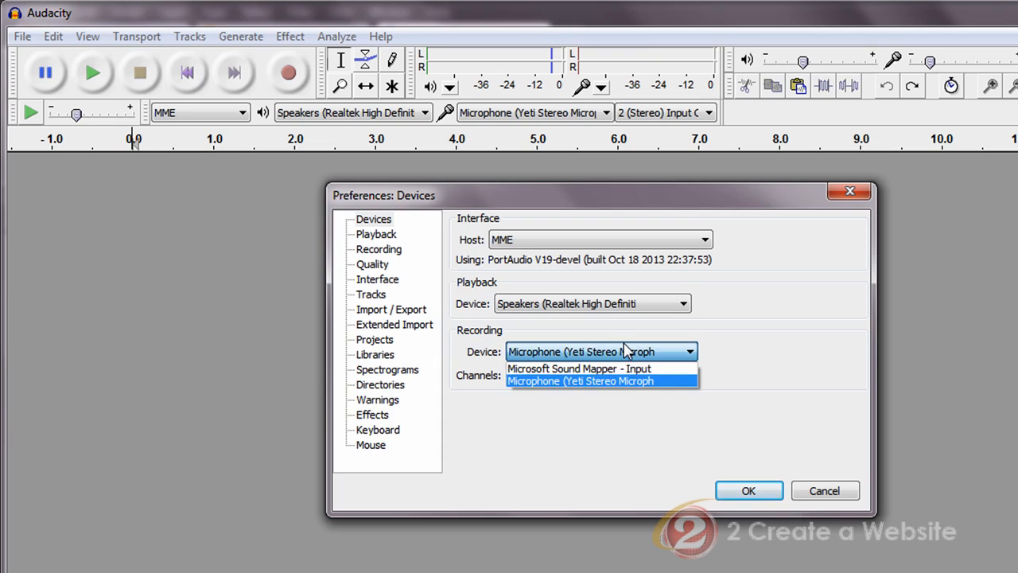
{"action": "left_click", "coordinate": [601, 382]}
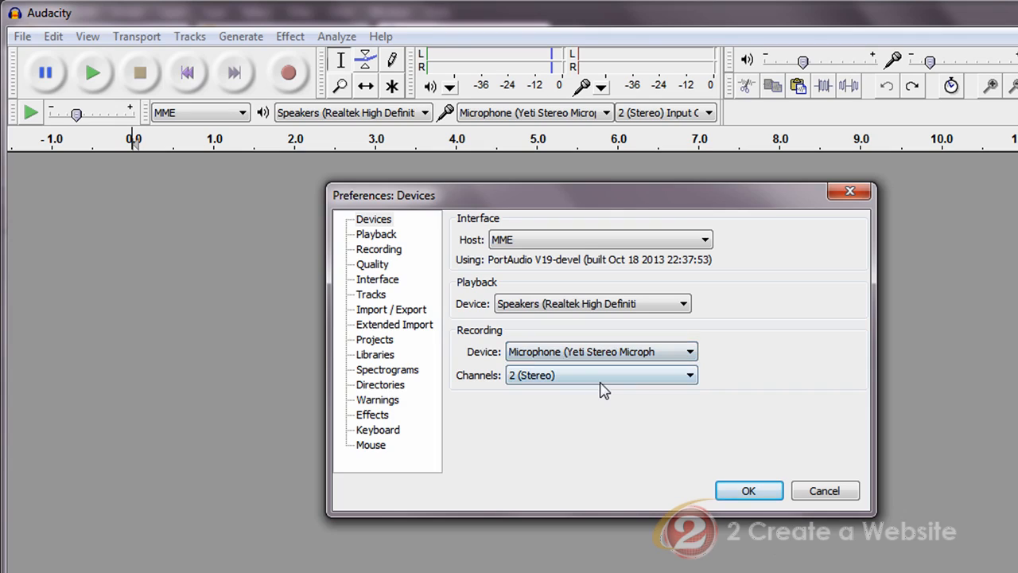
{"action": "left_click", "coordinate": [555, 379]}
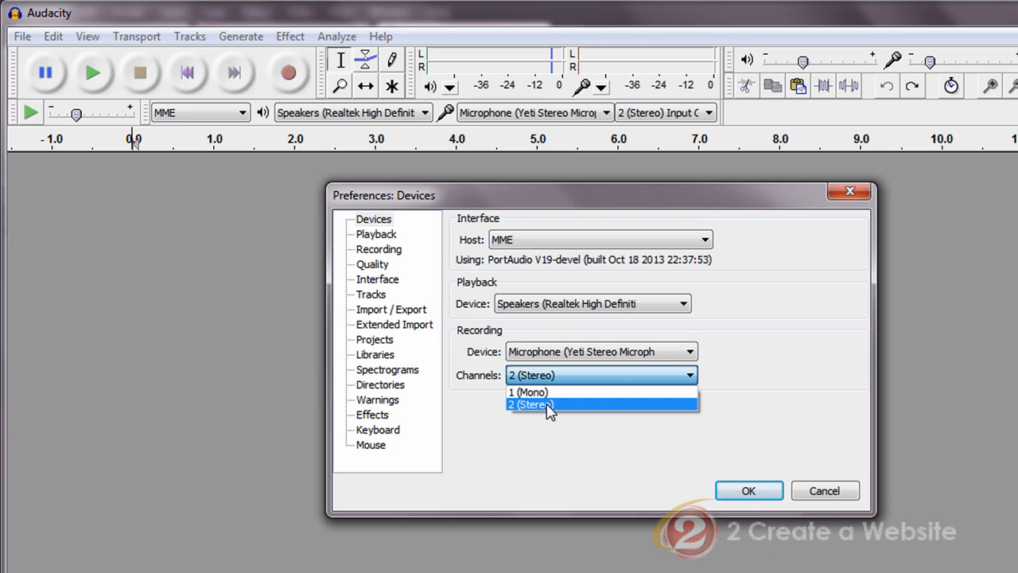
{"action": "left_click", "coordinate": [547, 406]}
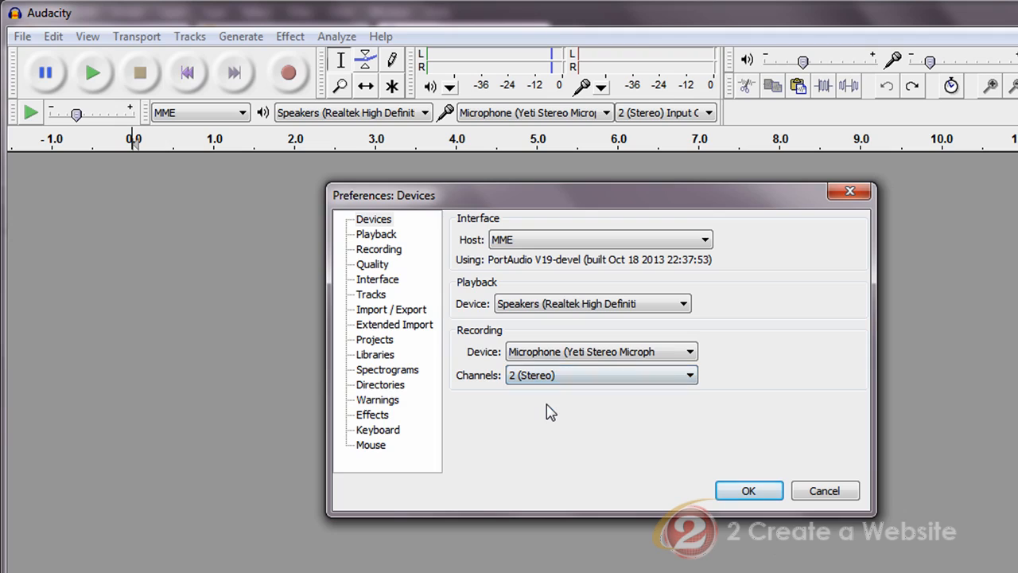
{"action": "left_click", "coordinate": [748, 493]}
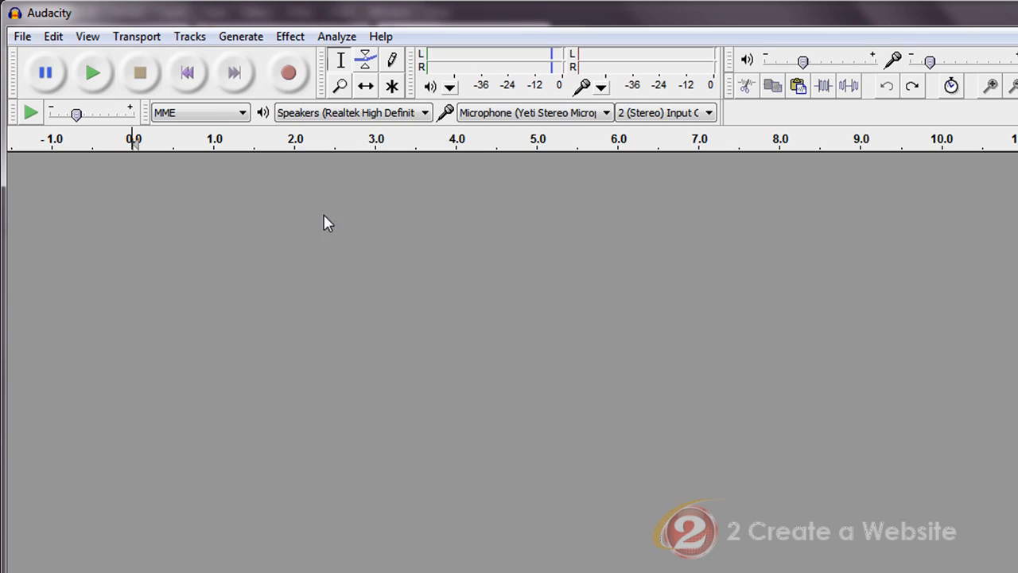
Step: Record a spoken audio clip about 7.8 seconds long and stop the recording
{"action": "left_click", "coordinate": [289, 75]}
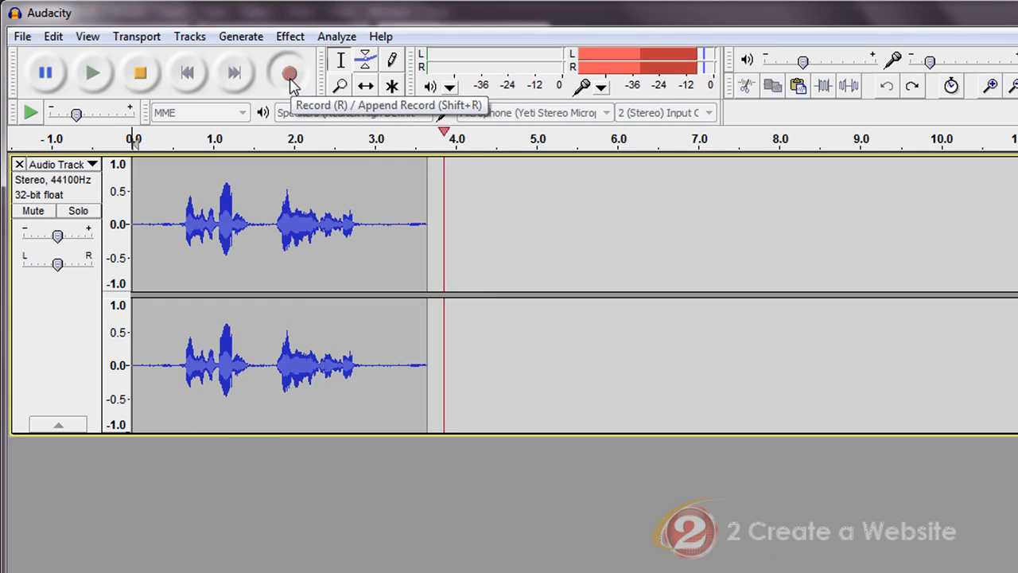
{"action": "left_click", "coordinate": [142, 74]}
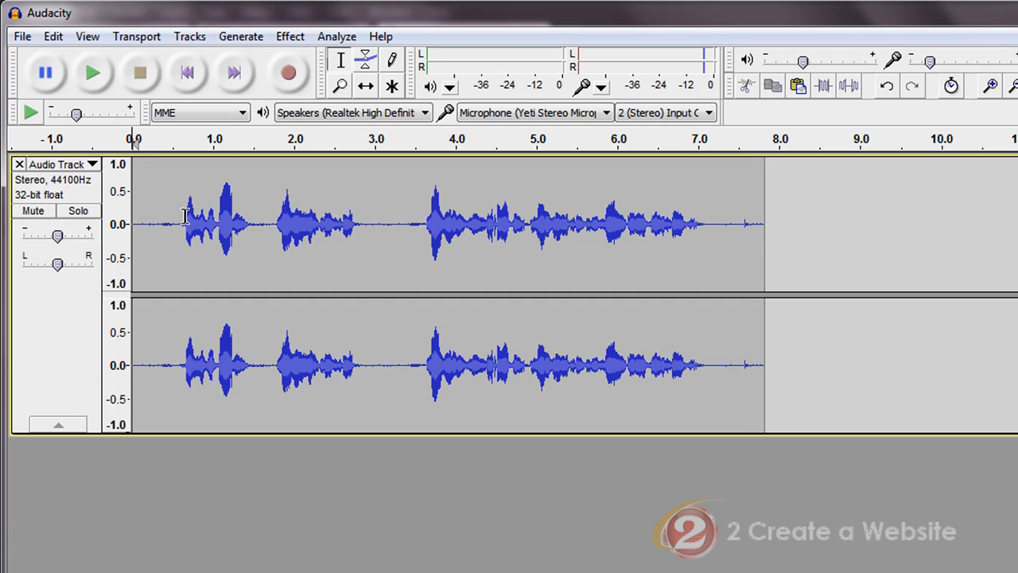
Step: Play the recording from about 1.6 s, just before the second phrase, and pause it after the unwanted passage
{"action": "left_click_drag", "start_coordinate": [181, 218], "coordinate": [263, 218]}
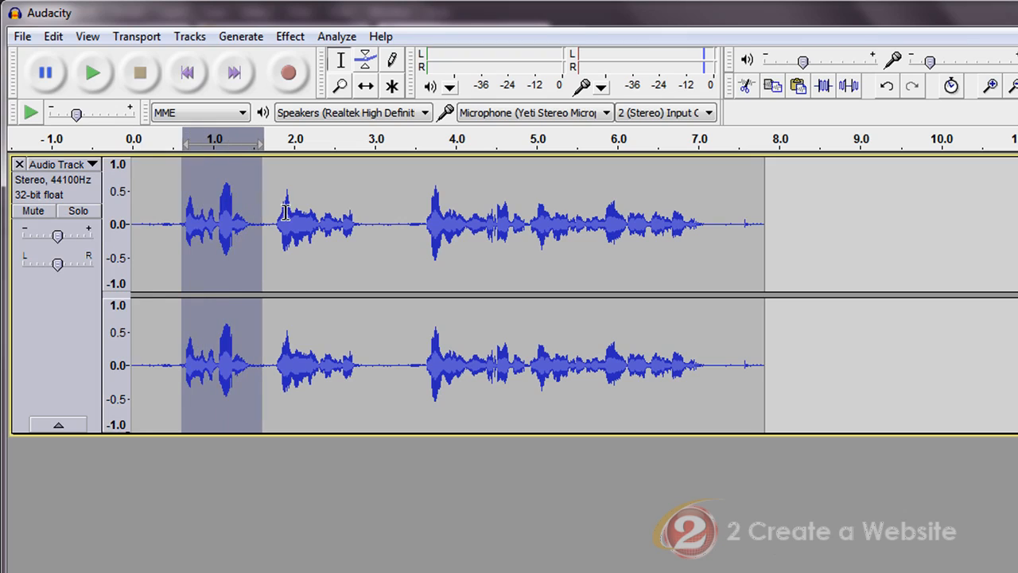
{"action": "left_click", "coordinate": [275, 218]}
{"action": "left_click_drag", "start_coordinate": [373, 220], "coordinate": [397, 218]}
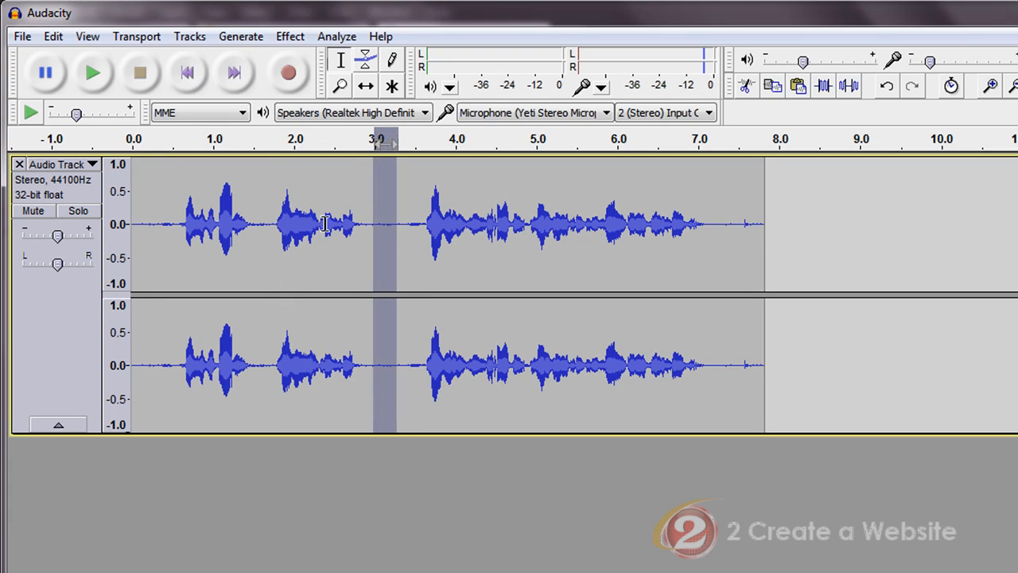
{"action": "left_click", "coordinate": [266, 221]}
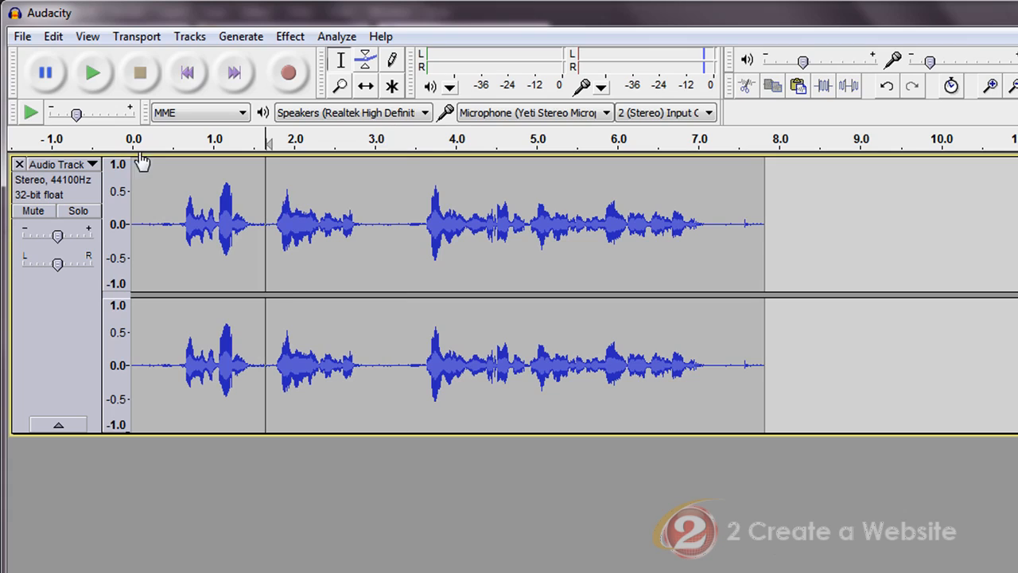
{"action": "left_click", "coordinate": [90, 76]}
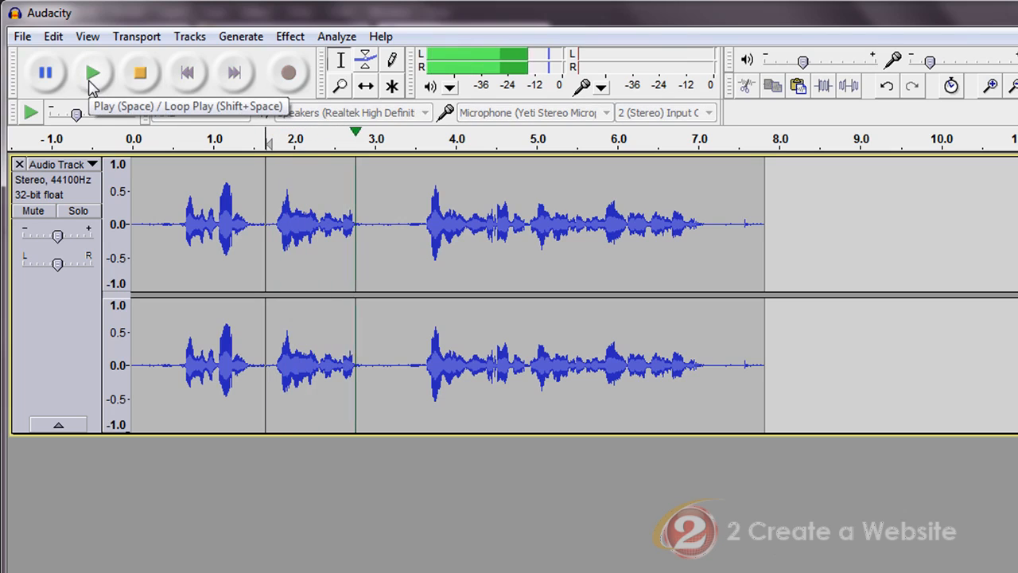
{"action": "left_click", "coordinate": [54, 83]}
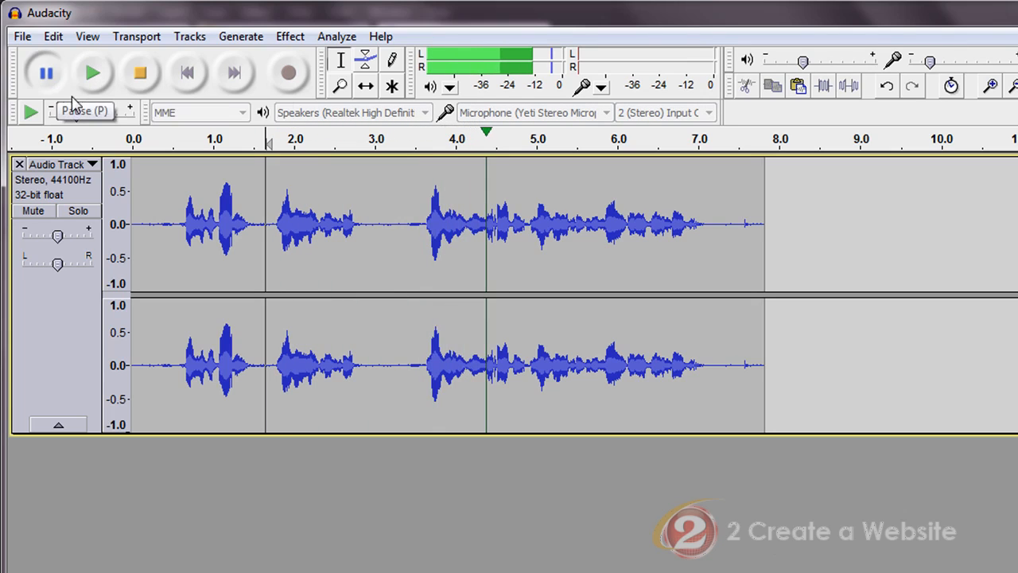
Step: Select the second phrase and its trailing pause, from about 1.7 to 3.4 s, audition it and delete it
{"action": "left_click_drag", "start_coordinate": [271, 226], "coordinate": [372, 237]}
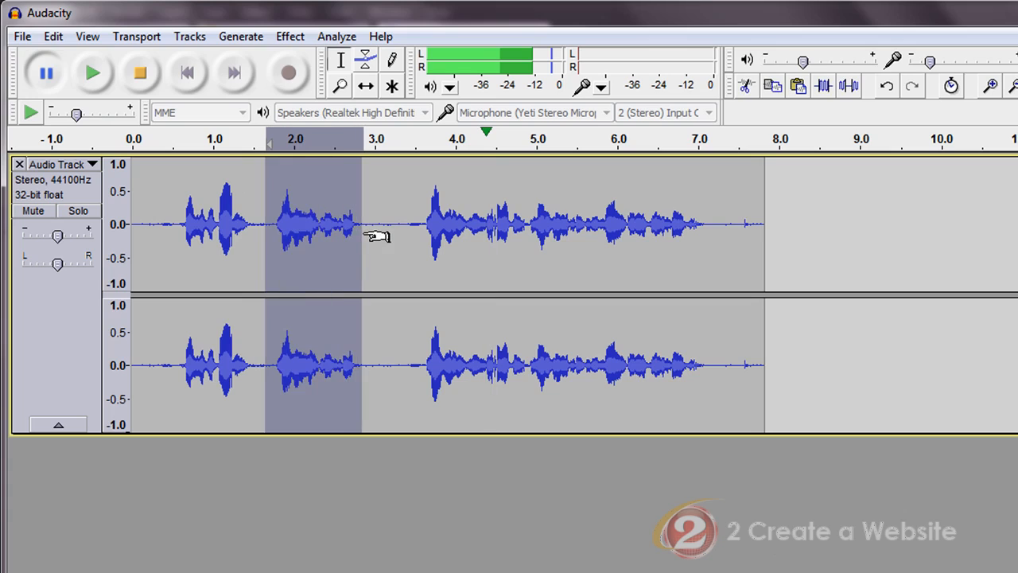
{"action": "left_click", "coordinate": [272, 210]}
{"action": "left_click", "coordinate": [268, 221]}
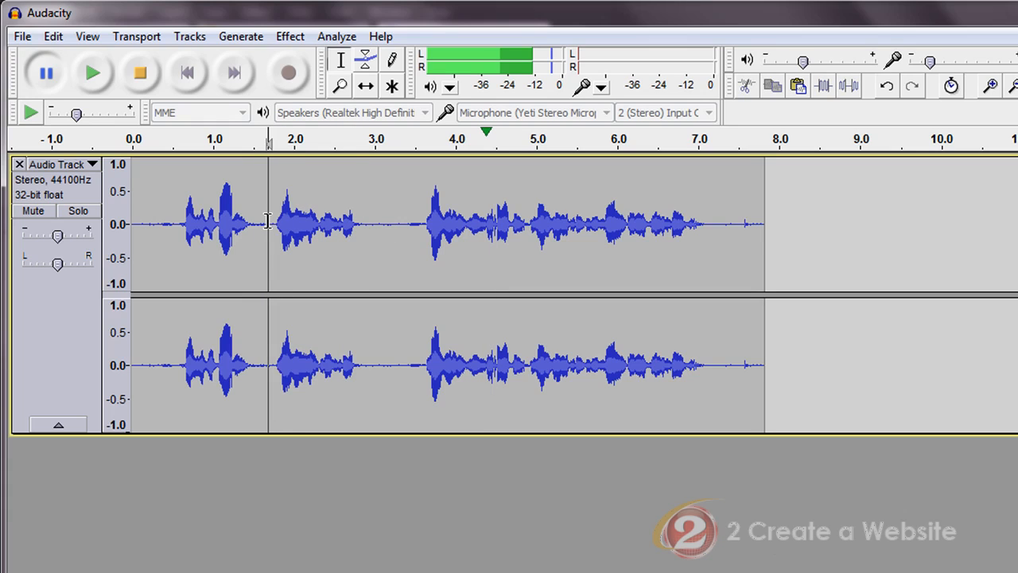
{"action": "left_click_drag", "start_coordinate": [268, 221], "coordinate": [405, 223]}
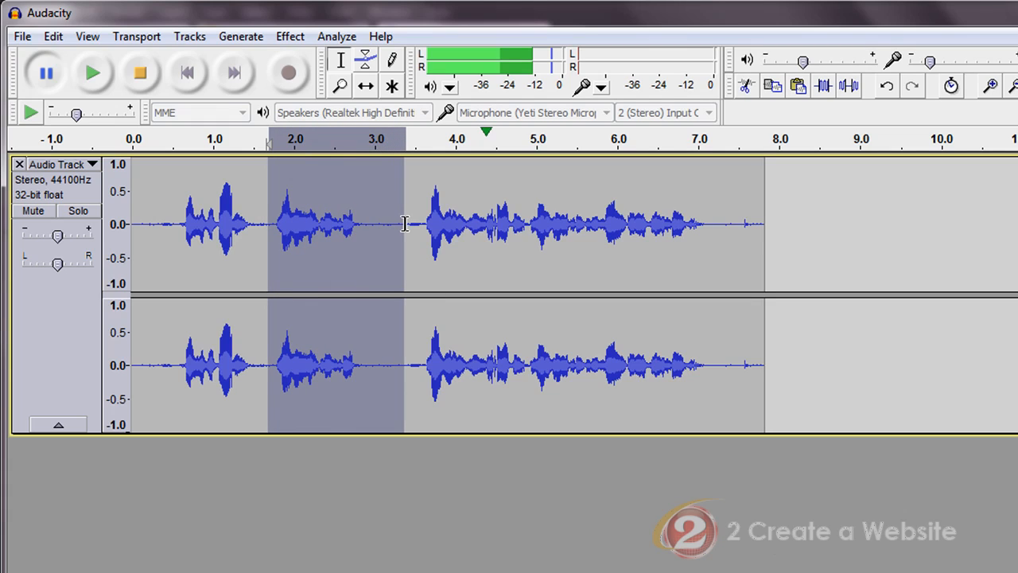
{"action": "left_click", "coordinate": [92, 81]}
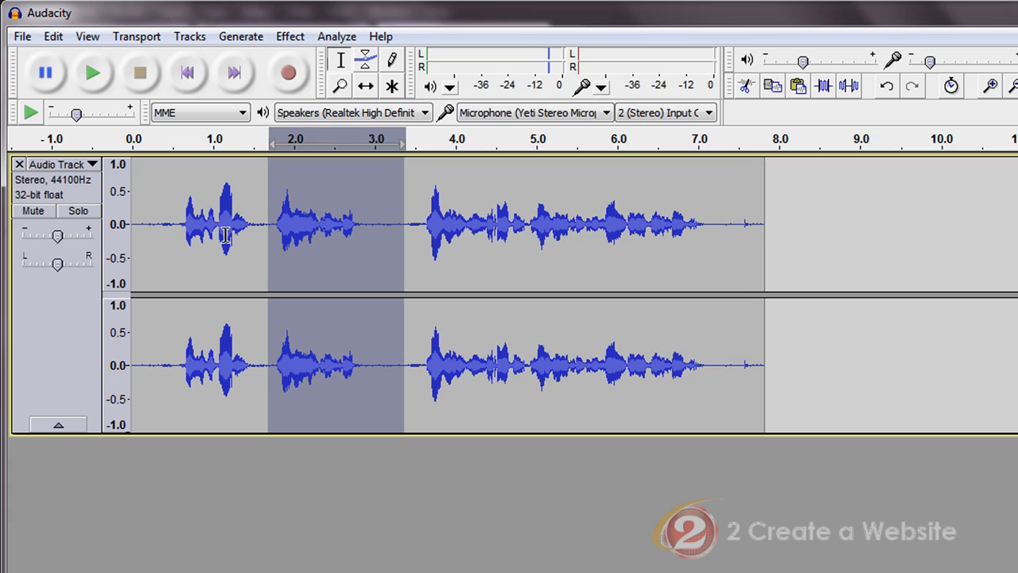
{"action": "key", "text": "Delete"}
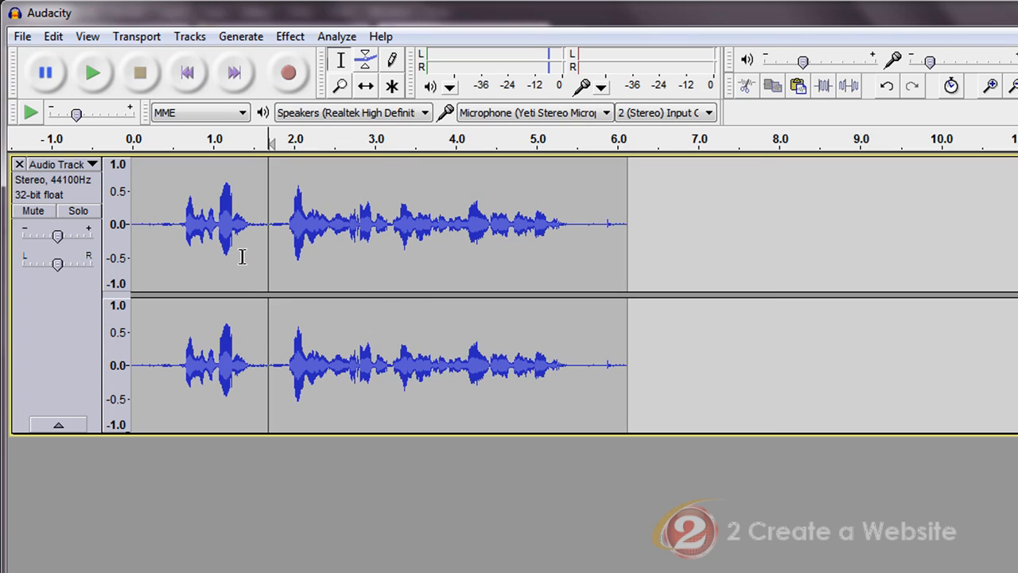
Step: Play the edited recording from about 0.2 s to check the phrase cut, pausing near the end
{"action": "left_click", "coordinate": [148, 209]}
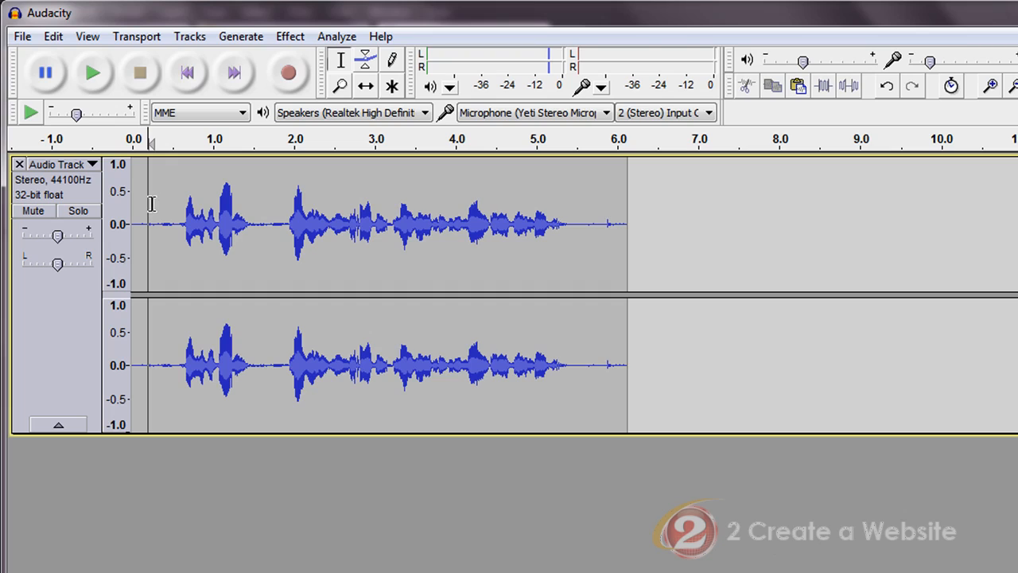
{"action": "left_click", "coordinate": [99, 80]}
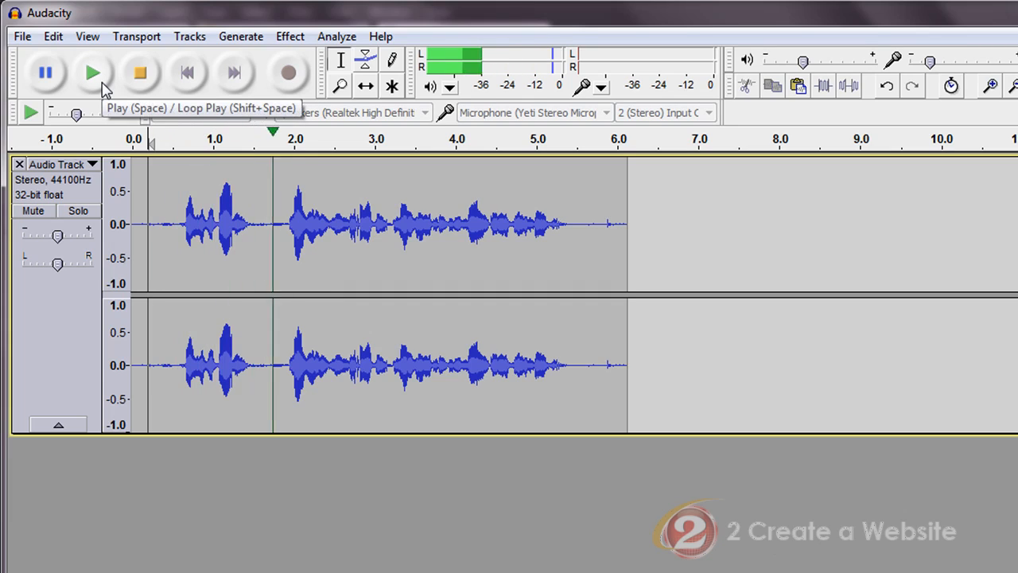
{"action": "left_click", "coordinate": [46, 78]}
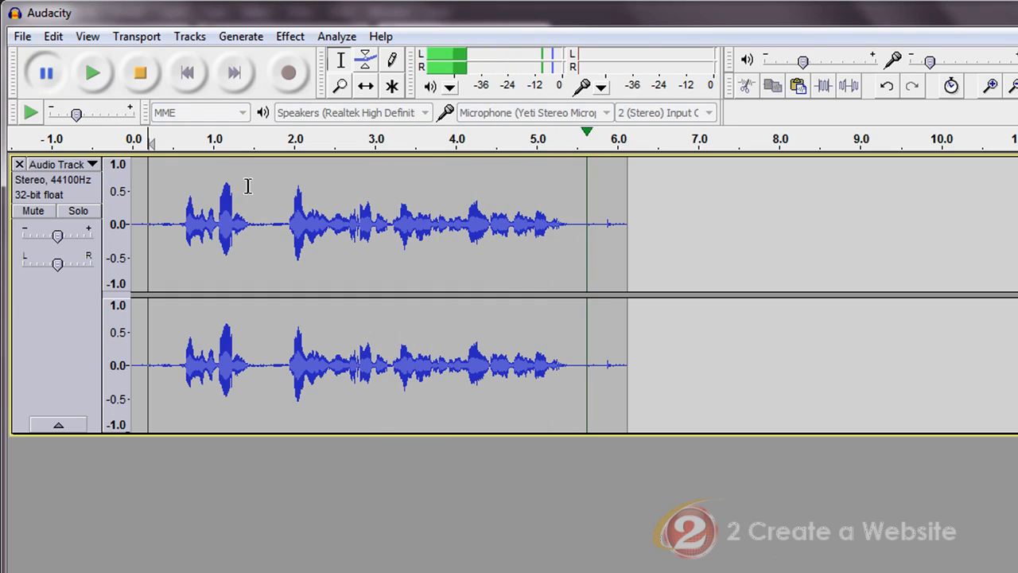
Step: Stop playback and delete part of the silence after the first phrase, from about 1.5 to 1.7 s
{"action": "left_click_drag", "start_coordinate": [251, 187], "coordinate": [271, 183]}
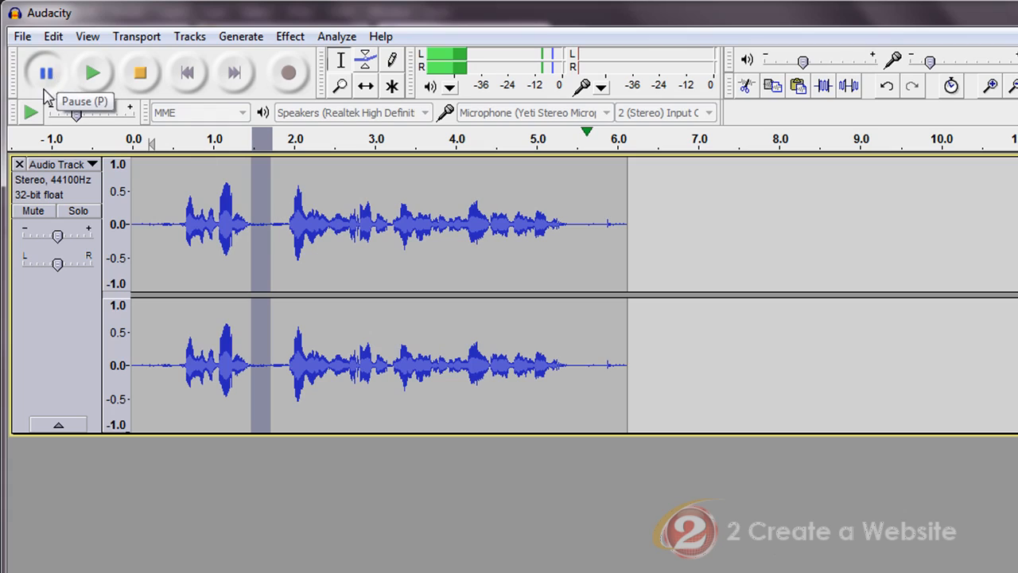
{"action": "left_click", "coordinate": [140, 77]}
{"action": "key", "text": "Delete"}
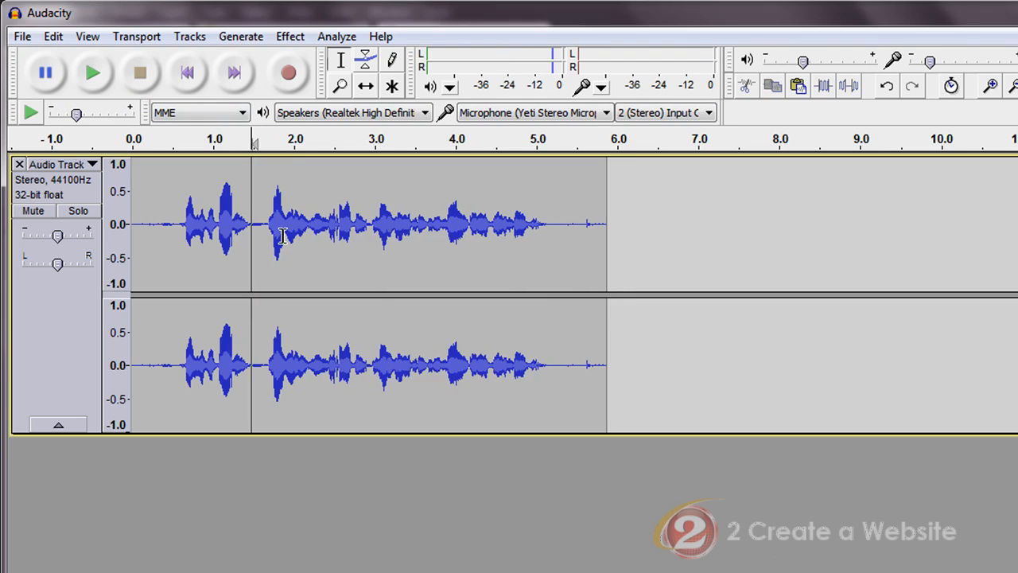
Step: Play the track from about 0.2 s to check the shortened gap between the phrases and pause it
{"action": "left_click", "coordinate": [149, 193]}
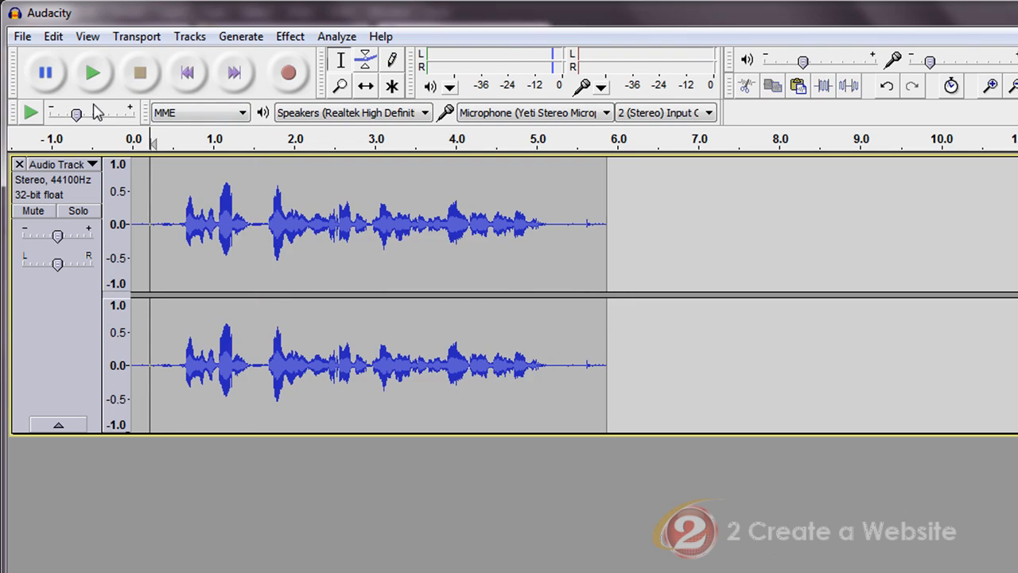
{"action": "left_click", "coordinate": [91, 80]}
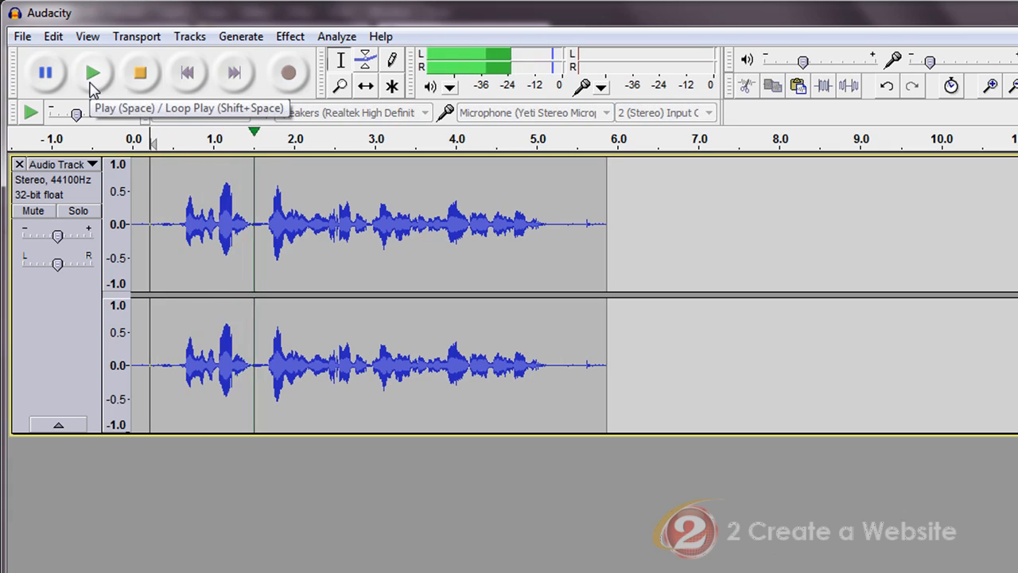
{"action": "left_click", "coordinate": [46, 75]}
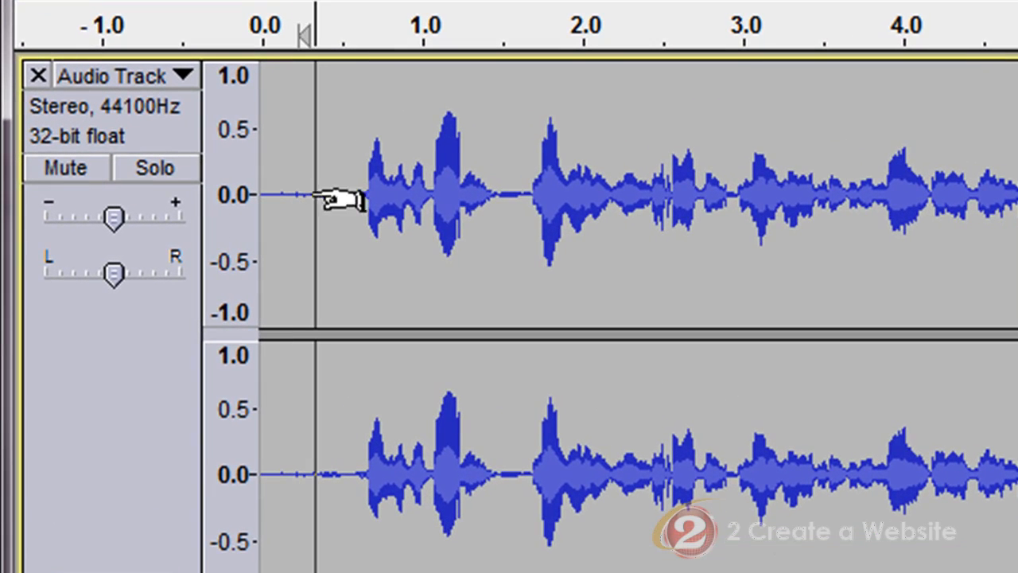
Step: Capture a noise profile with Noise Removal from the silent lead-in, from about 0.1 to 0.3 s
{"action": "left_click_drag", "start_coordinate": [283, 193], "coordinate": [357, 162]}
{"action": "left_click", "coordinate": [372, 165]}
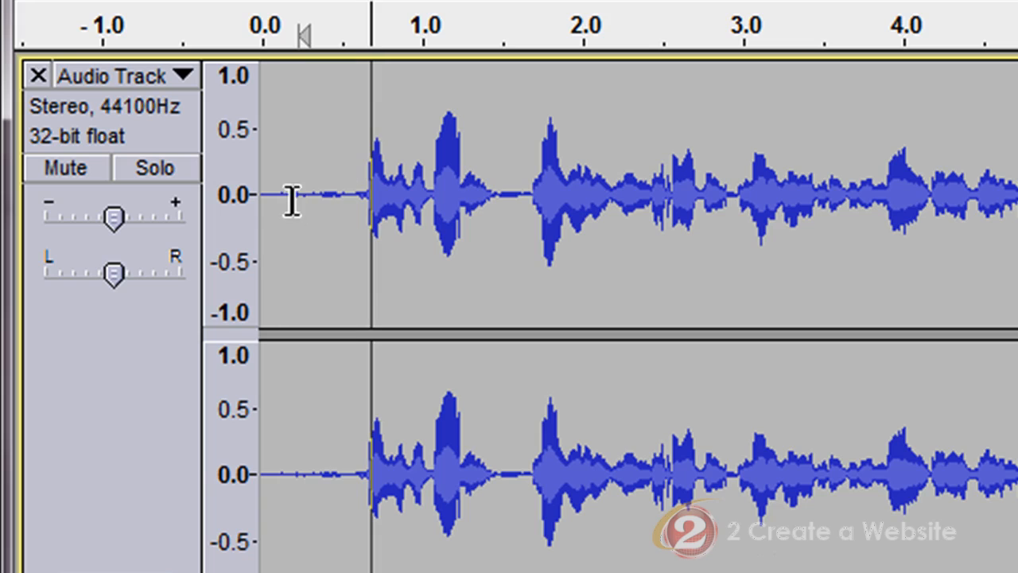
{"action": "left_click_drag", "start_coordinate": [286, 191], "coordinate": [345, 167]}
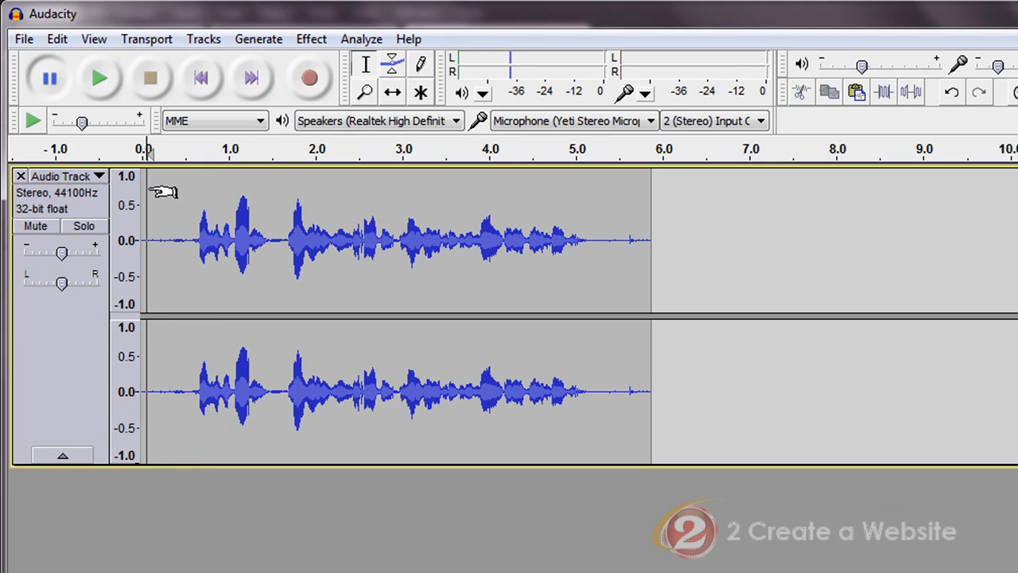
{"action": "left_click_drag", "start_coordinate": [148, 191], "coordinate": [172, 181]}
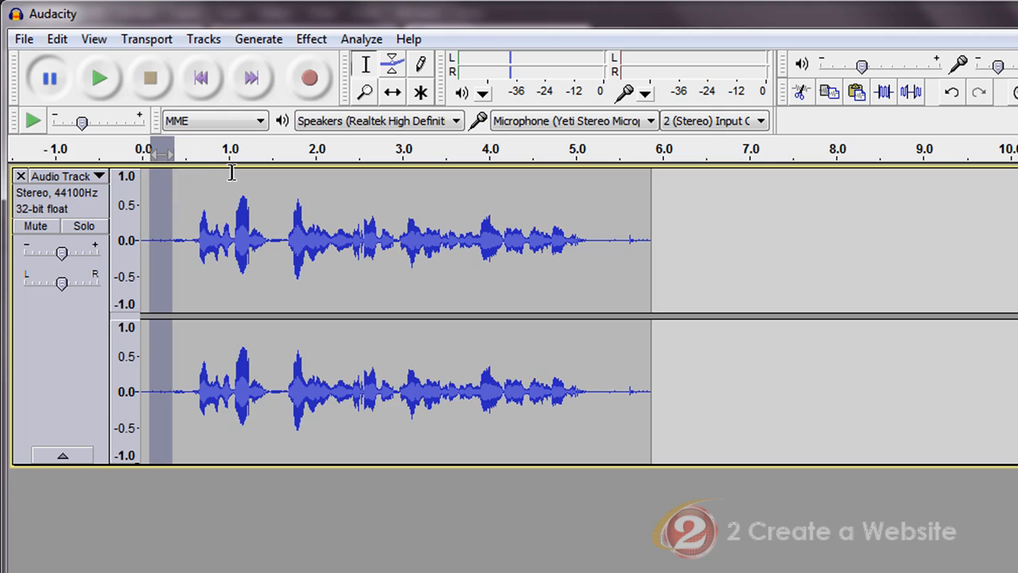
{"action": "left_click", "coordinate": [310, 40]}
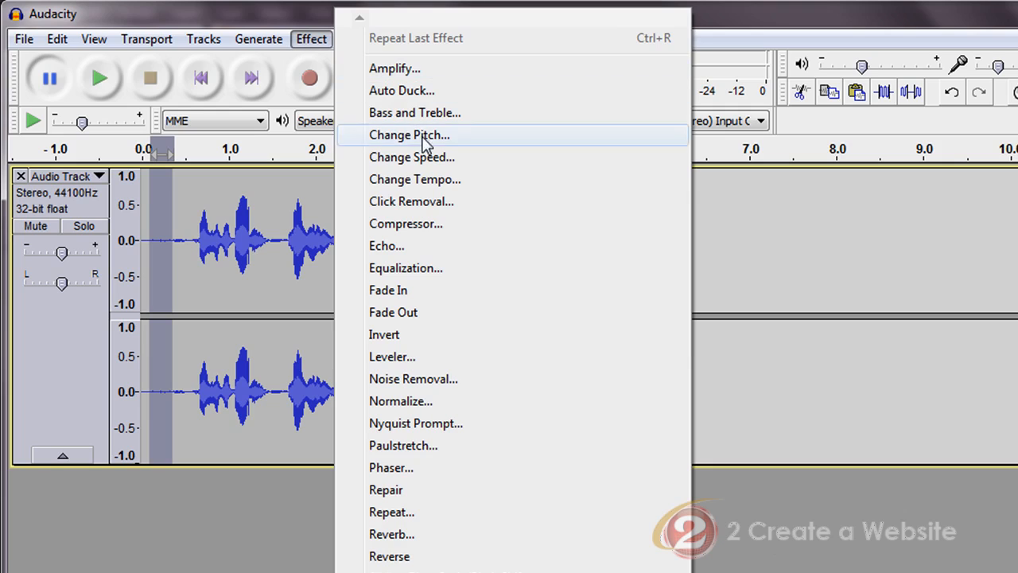
{"action": "left_click", "coordinate": [408, 380]}
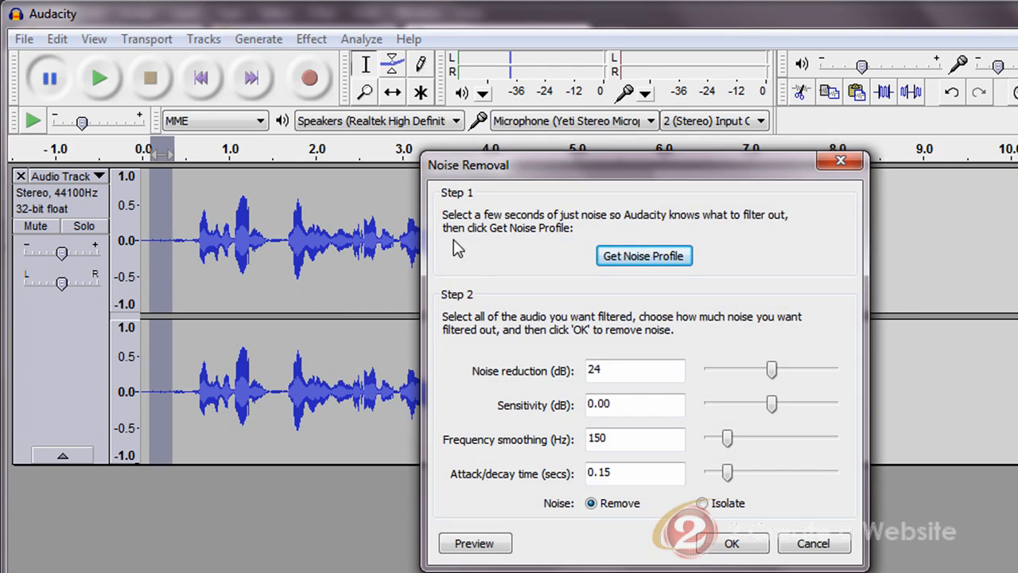
{"action": "left_click", "coordinate": [625, 259]}
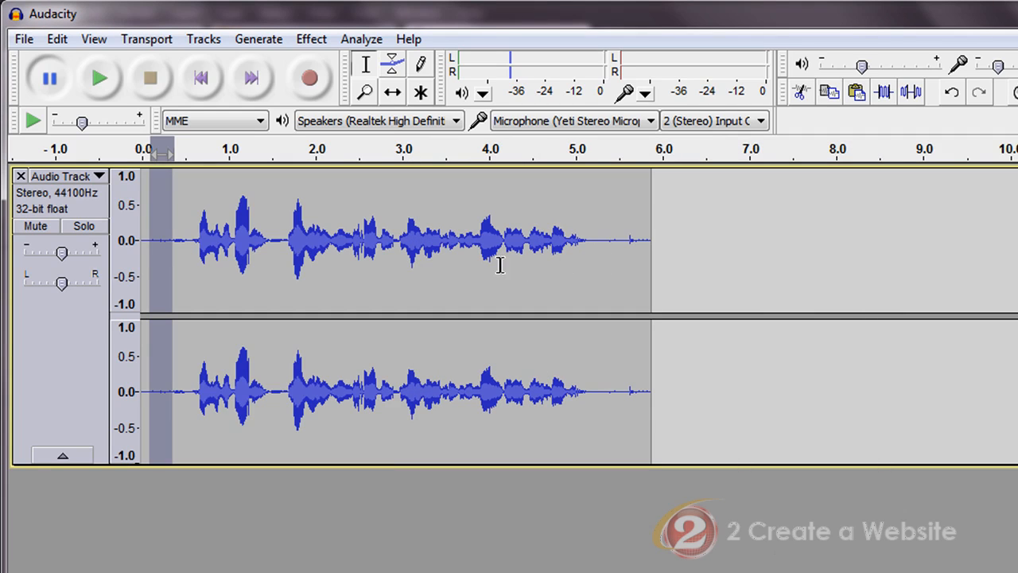
Step: Apply Noise Removal to the entire track using the captured profile, with 24 dB noise reduction and the Remove option
{"action": "left_click", "coordinate": [186, 240]}
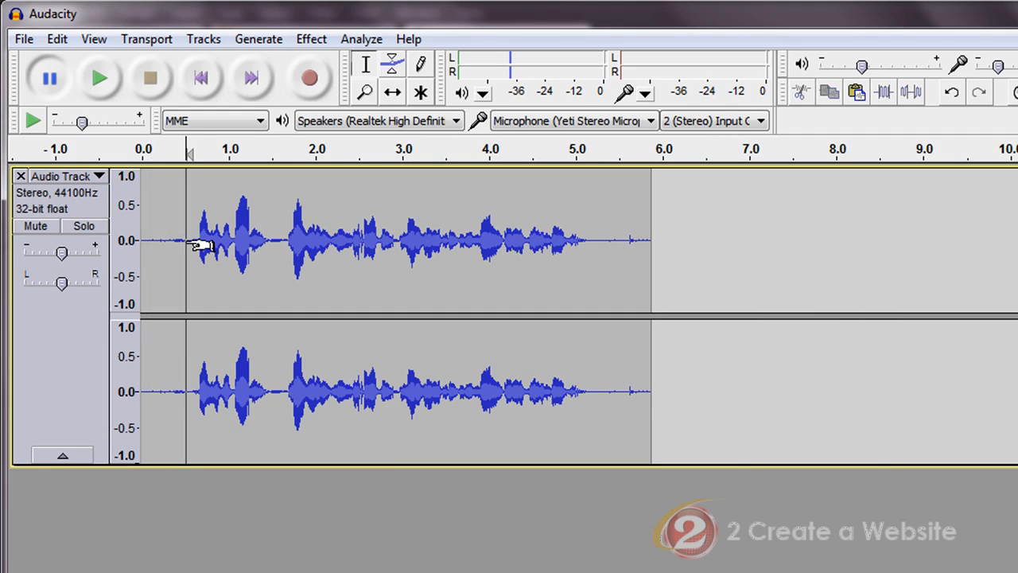
{"action": "key", "text": "ctrl+a"}
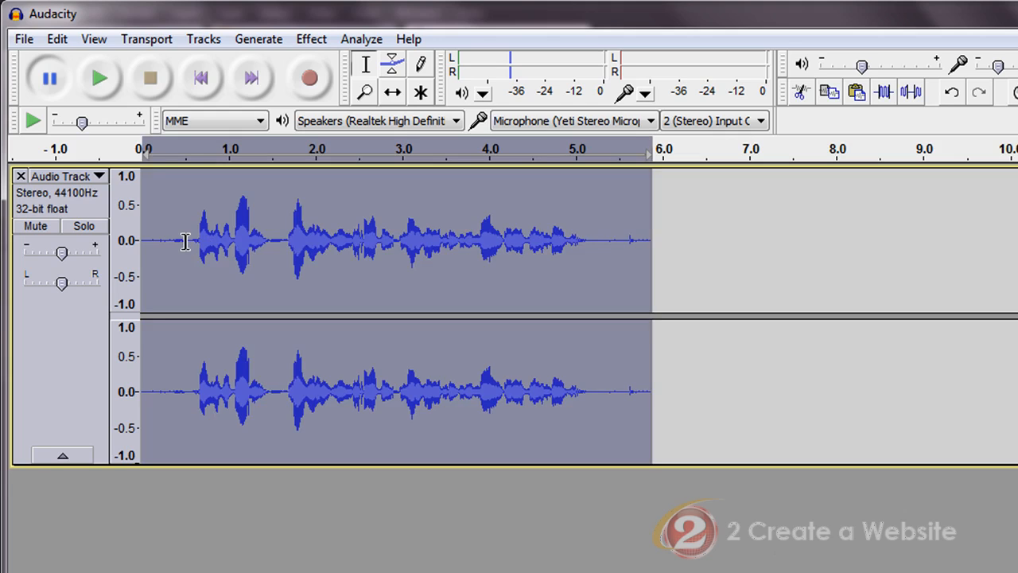
{"action": "left_click", "coordinate": [308, 39]}
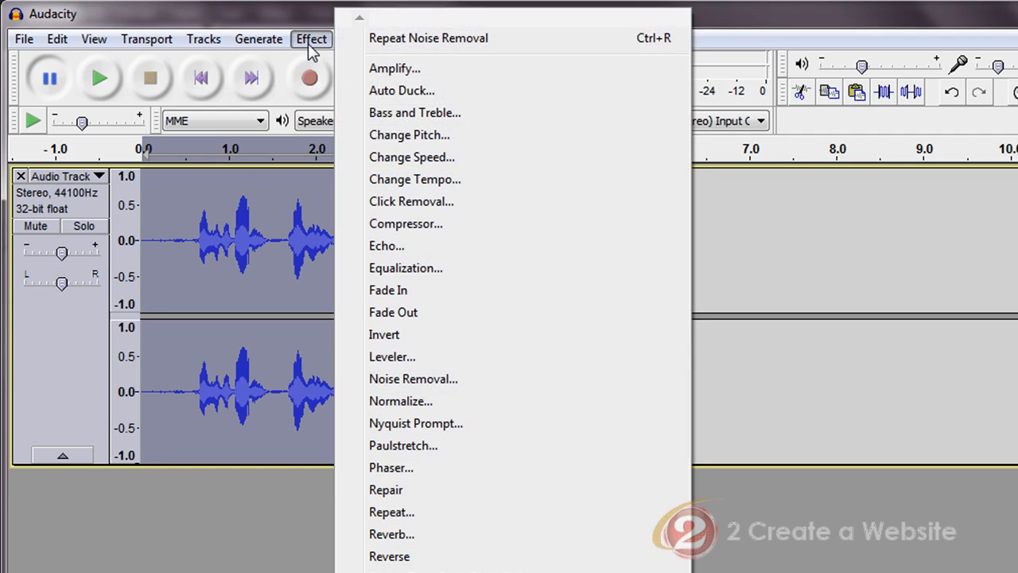
{"action": "left_click", "coordinate": [404, 379]}
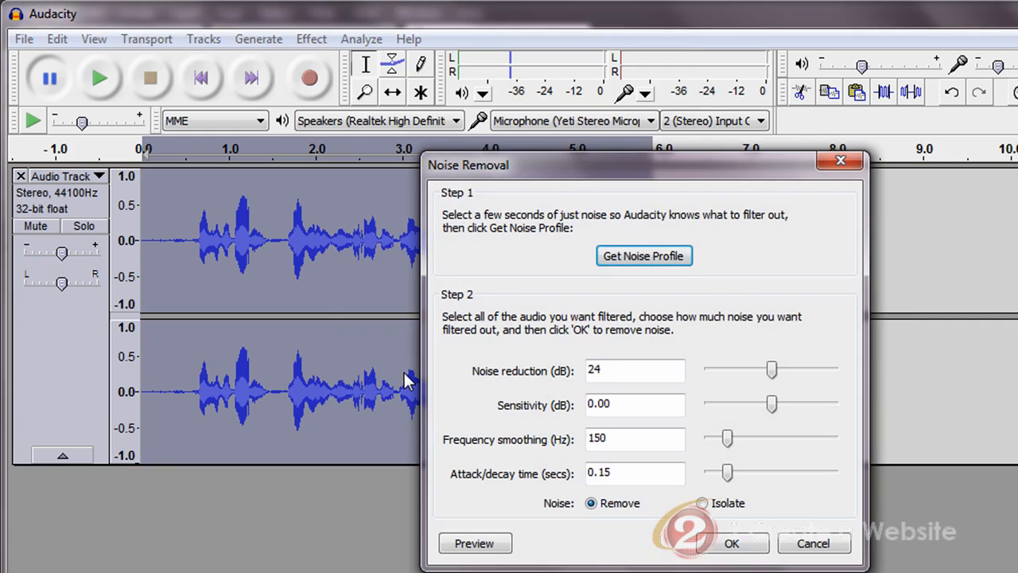
{"action": "left_click", "coordinate": [732, 543]}
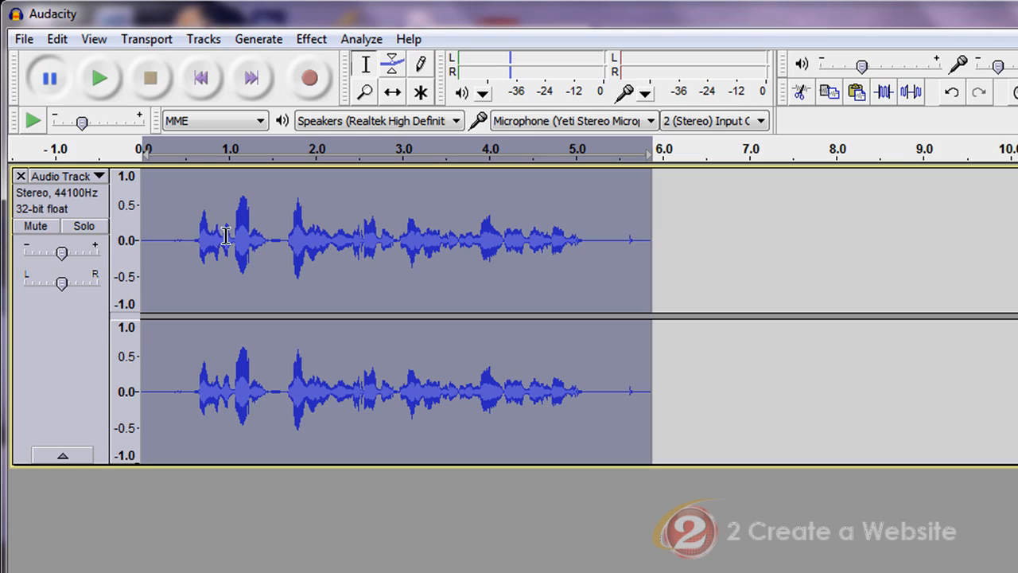
Step: Examine the Bass and Treble effect settings for the entire track and close them without applying
{"action": "left_click_drag", "start_coordinate": [269, 229], "coordinate": [283, 229]}
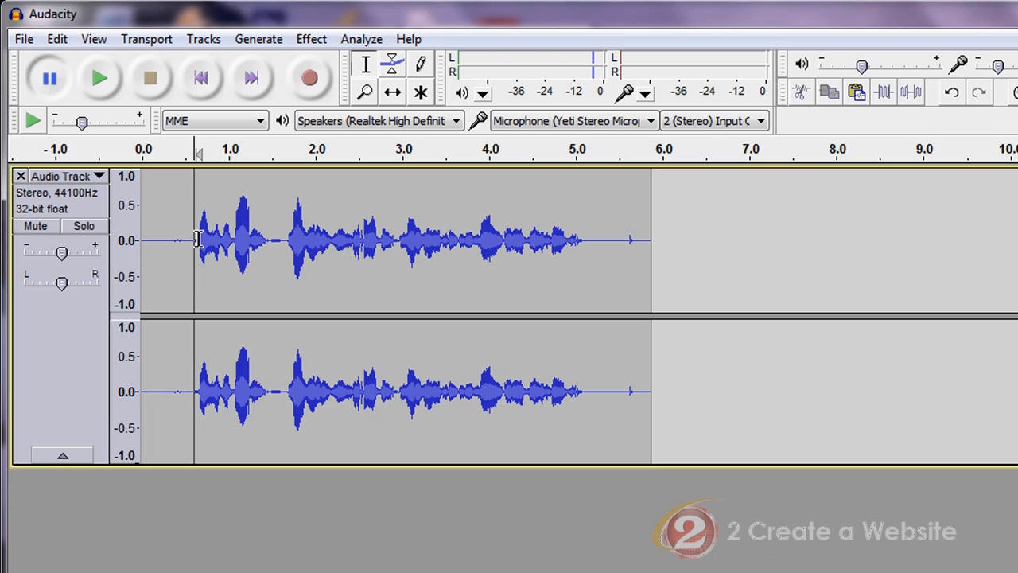
{"action": "key", "text": "ctrl+a"}
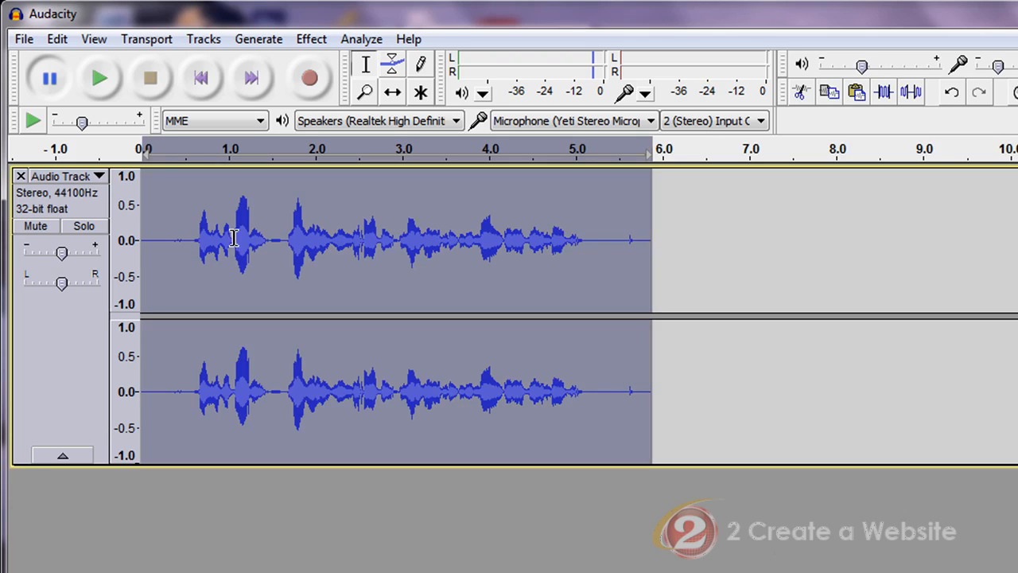
{"action": "left_click", "coordinate": [313, 39]}
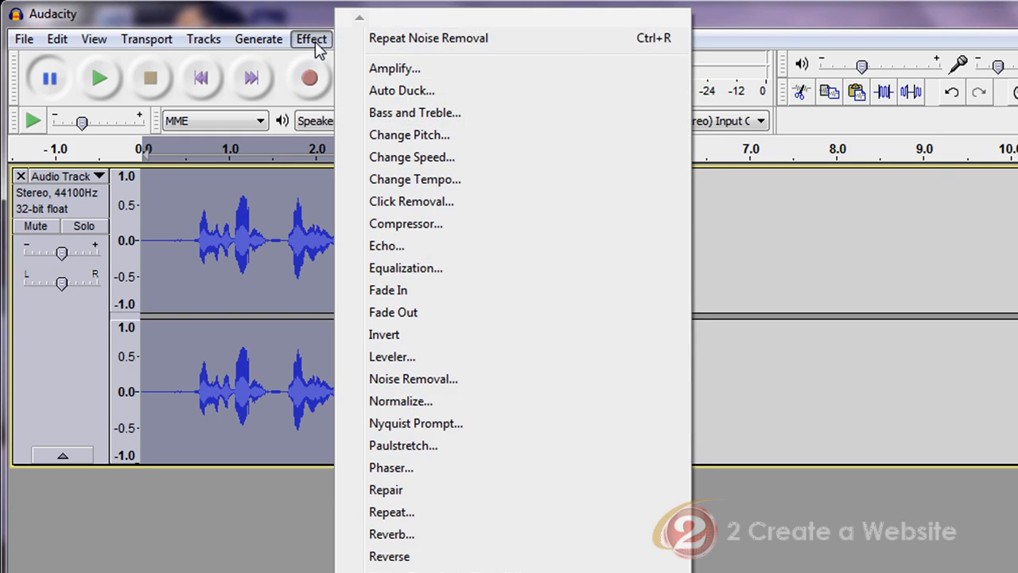
{"action": "left_click", "coordinate": [391, 112]}
{"action": "left_click_drag", "start_coordinate": [613, 283], "coordinate": [560, 286]}
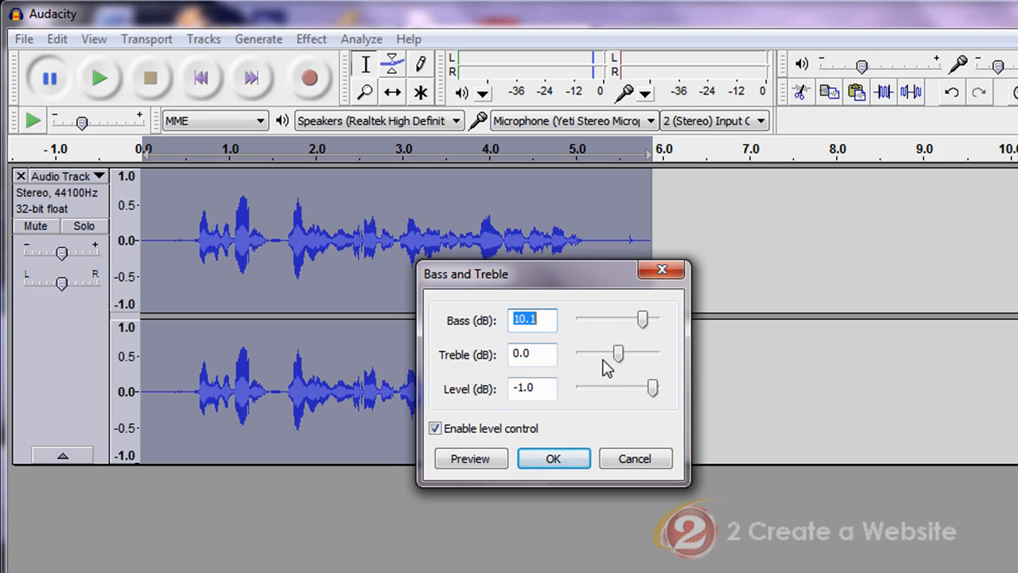
{"action": "left_click", "coordinate": [634, 465]}
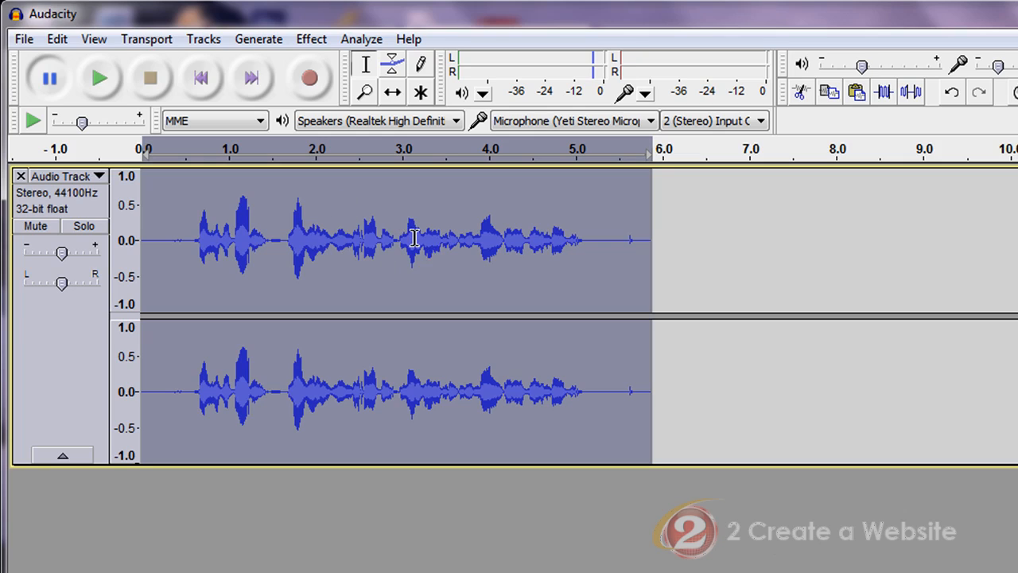
Step: Try amplification values of 11.8 dB and 1.8 dB on the entire track in Amplify, then cancel and clear the selection
{"action": "left_click", "coordinate": [442, 238]}
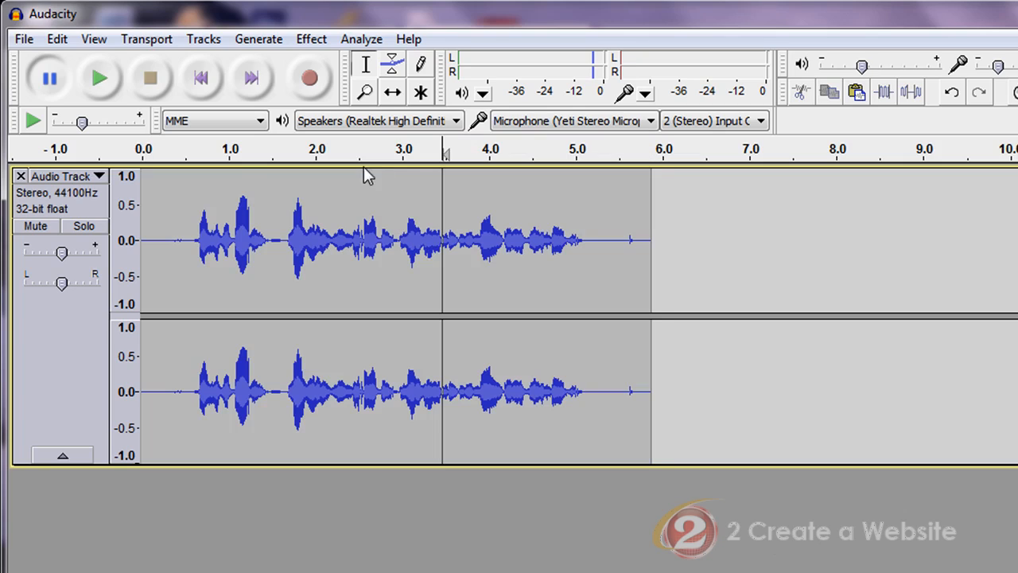
{"action": "double_click", "coordinate": [309, 173]}
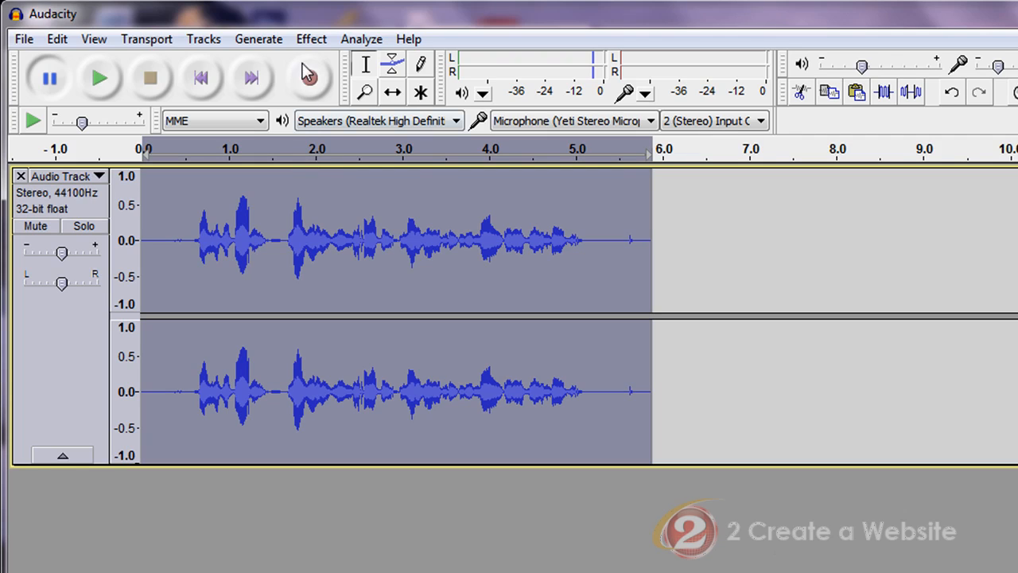
{"action": "left_click", "coordinate": [311, 39]}
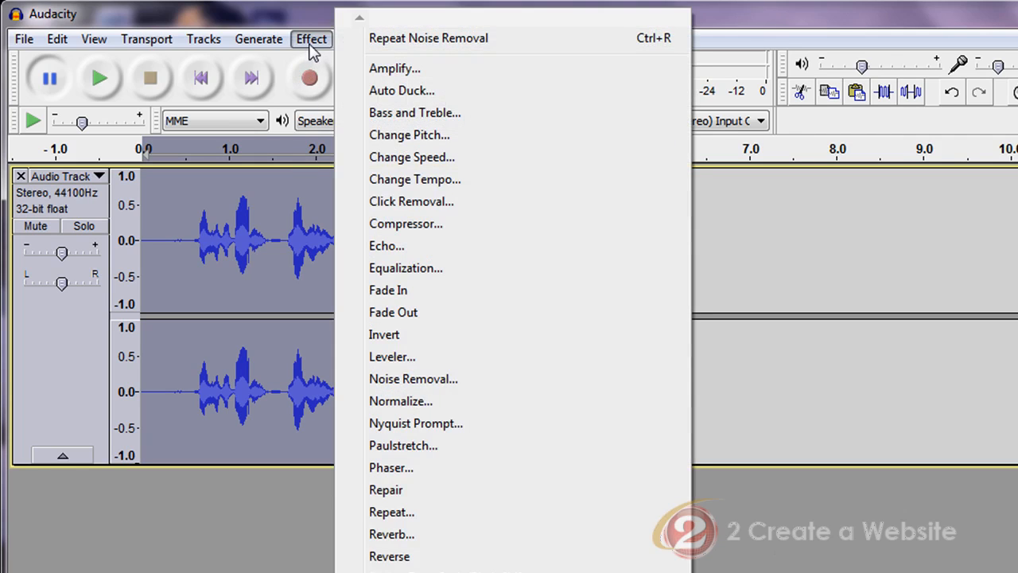
{"action": "left_click", "coordinate": [374, 69]}
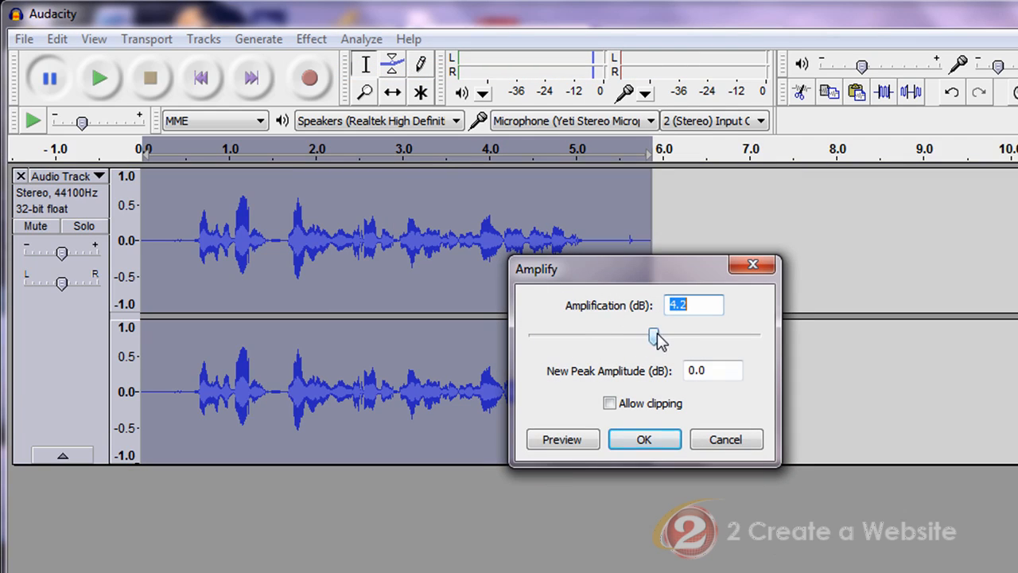
{"action": "left_click_drag", "start_coordinate": [655, 337], "coordinate": [672, 338]}
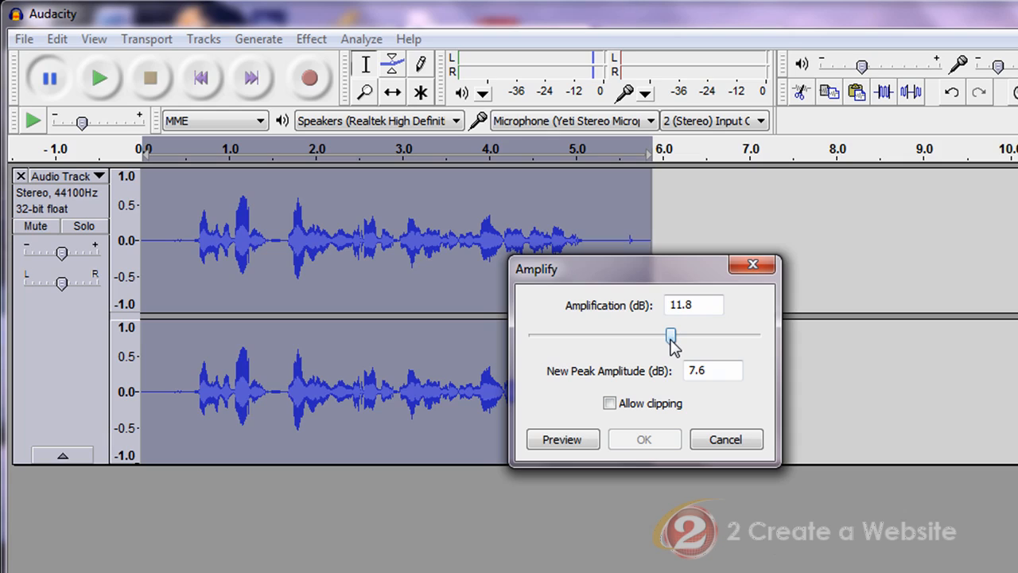
{"action": "left_click_drag", "start_coordinate": [670, 337], "coordinate": [648, 337]}
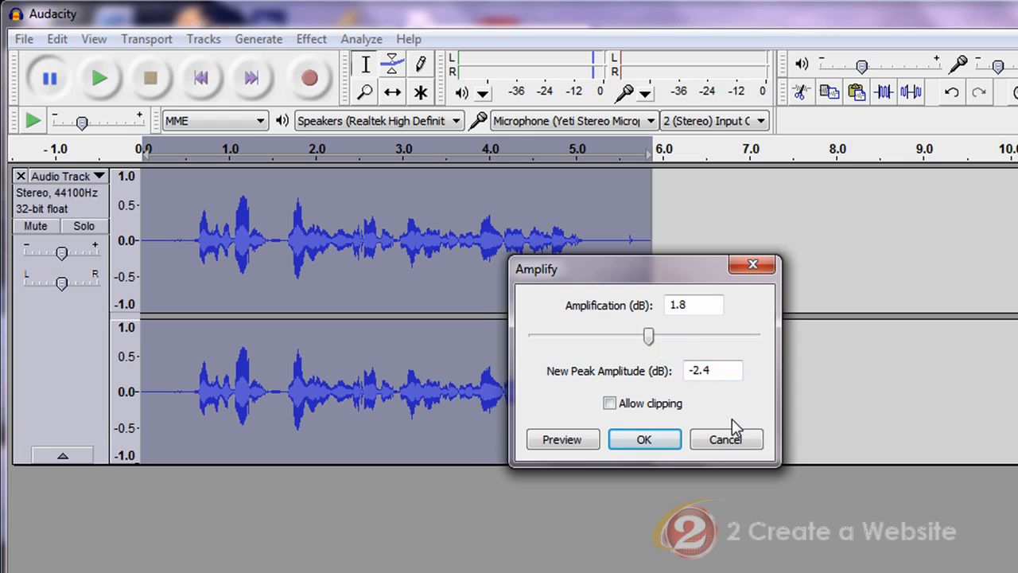
{"action": "left_click", "coordinate": [713, 438]}
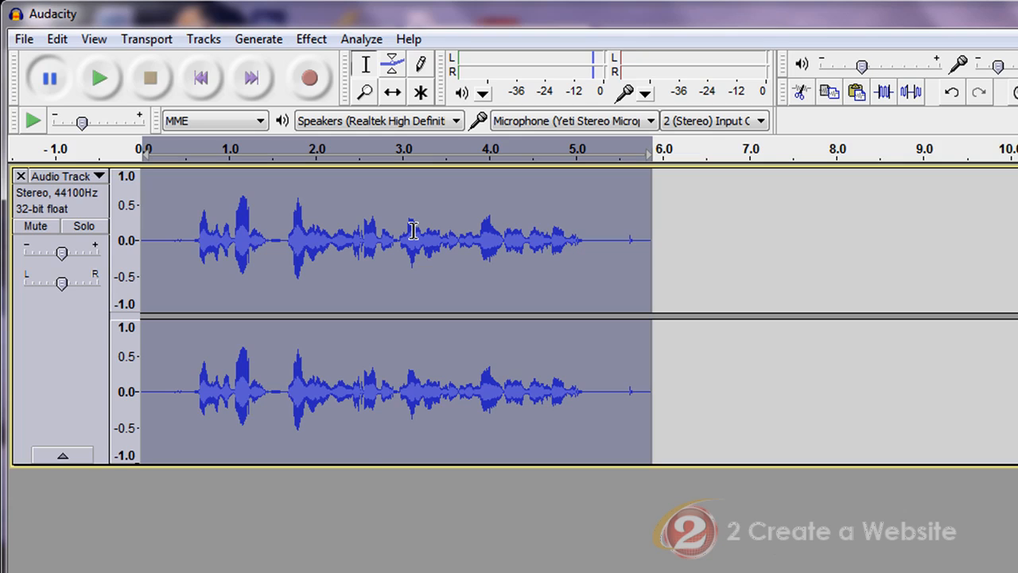
{"action": "left_click", "coordinate": [368, 239]}
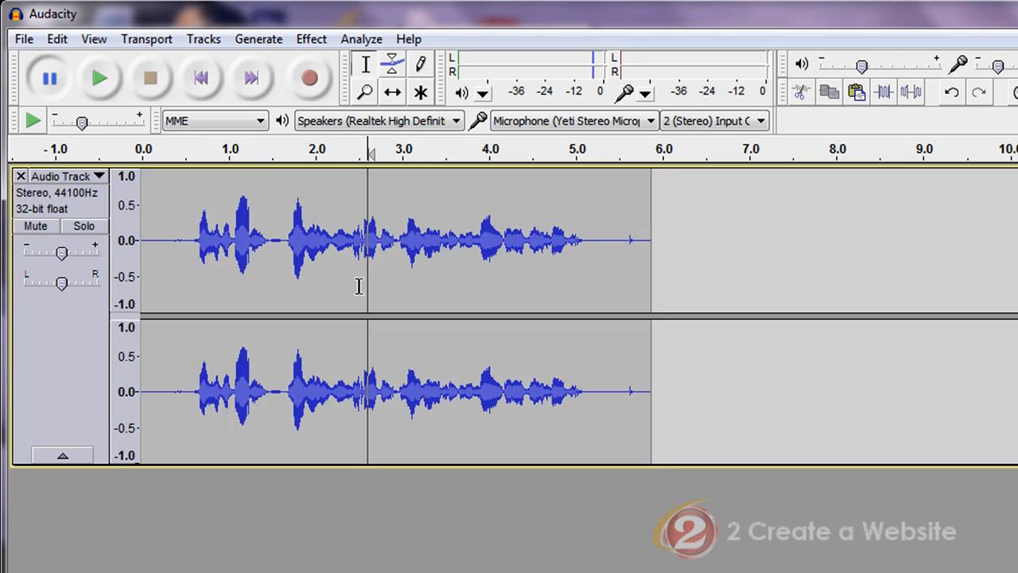
Step: Examine the audio export options with MP3 Files as the file type and close them without saving
{"action": "left_click", "coordinate": [24, 39]}
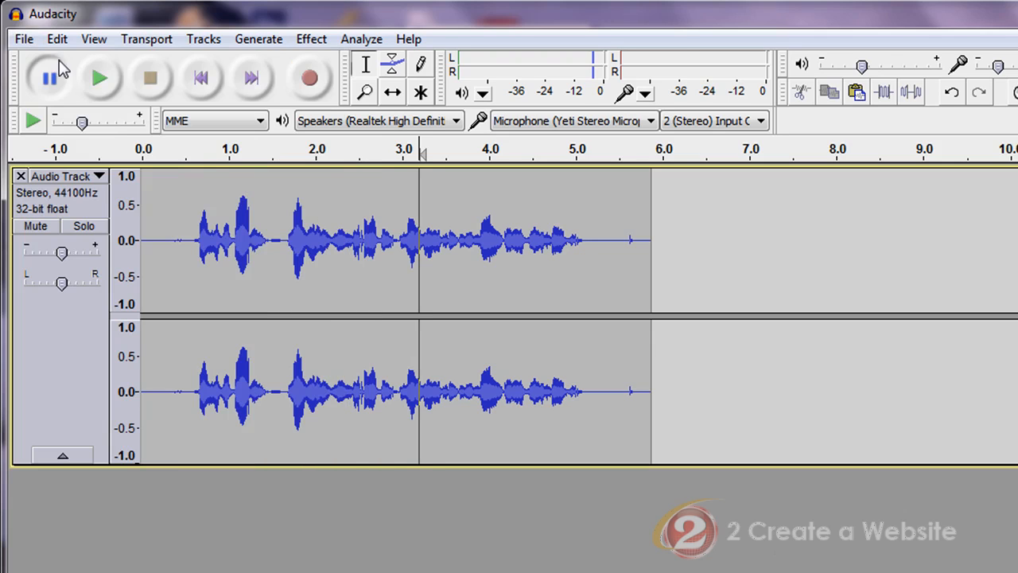
{"action": "left_click", "coordinate": [24, 39]}
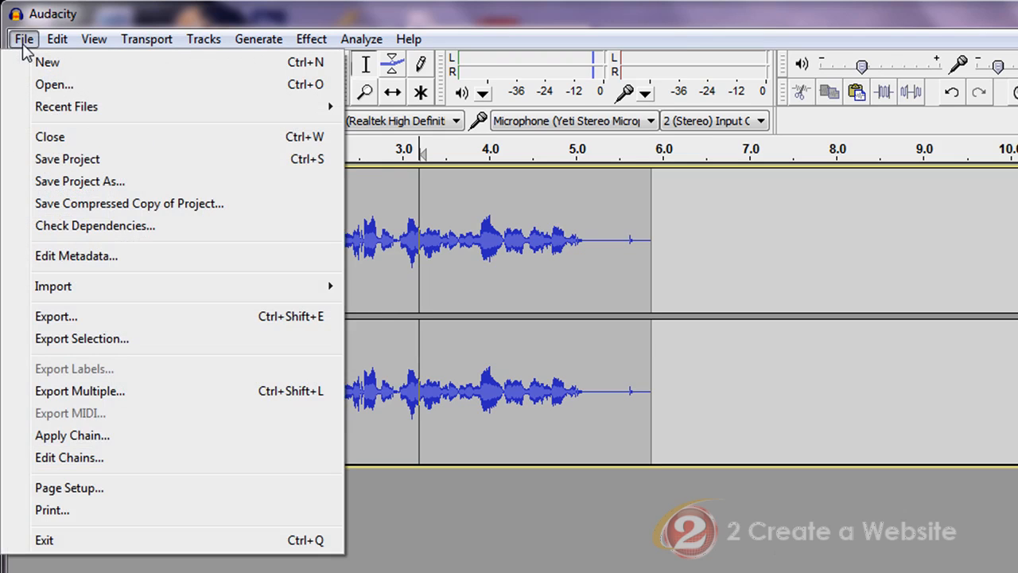
{"action": "left_click", "coordinate": [55, 315]}
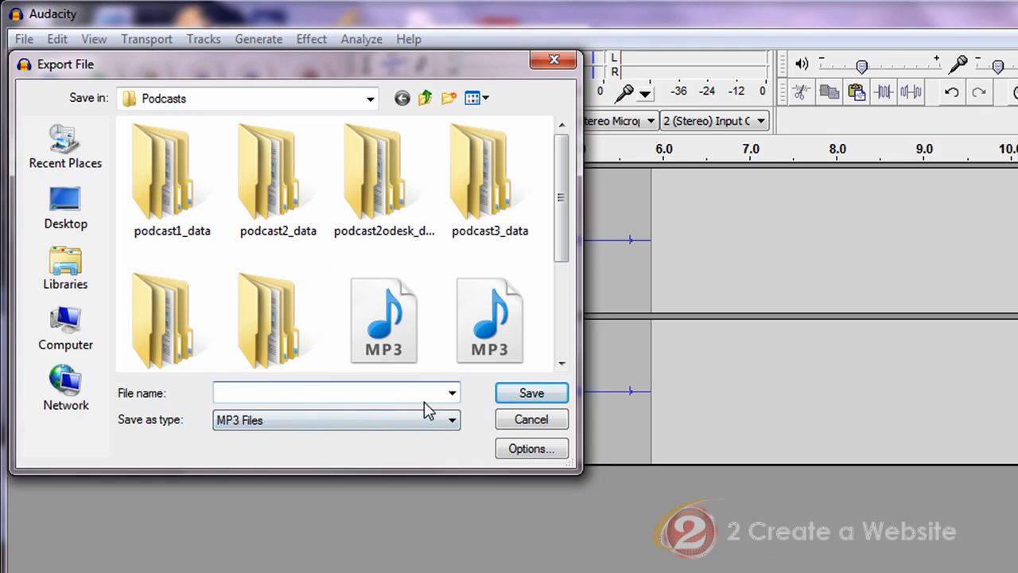
{"action": "left_click", "coordinate": [531, 422]}
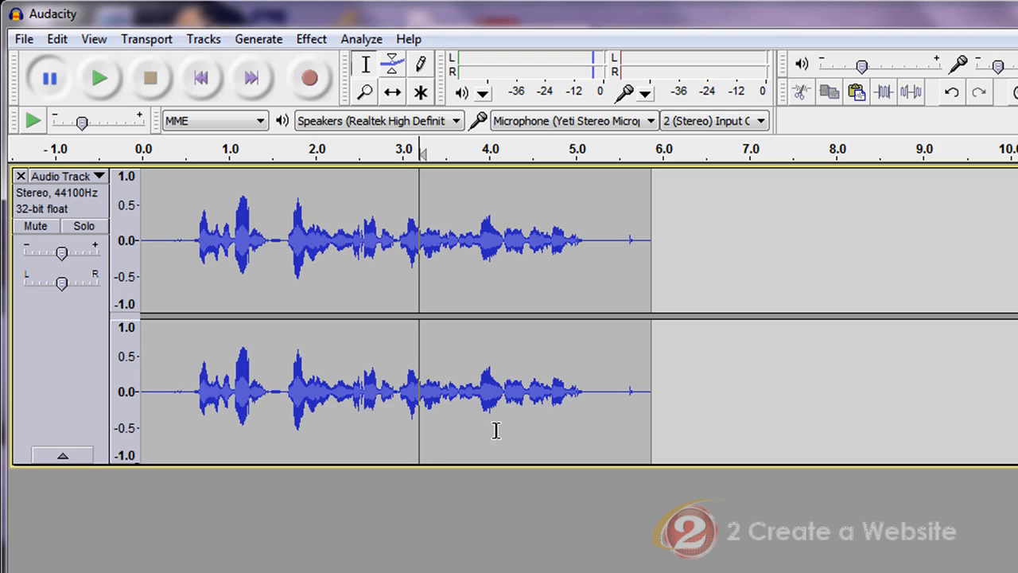